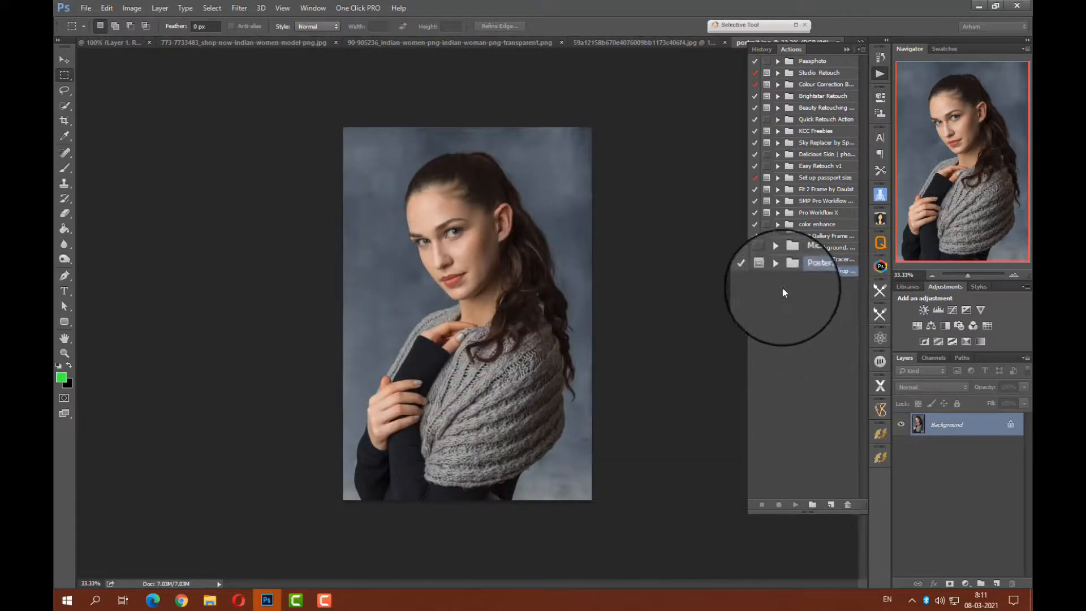
# Step: Expand the Postera backdrop action set and select the backdrop around the woman with the Quick Selection tool
pyautogui.click(778, 271)
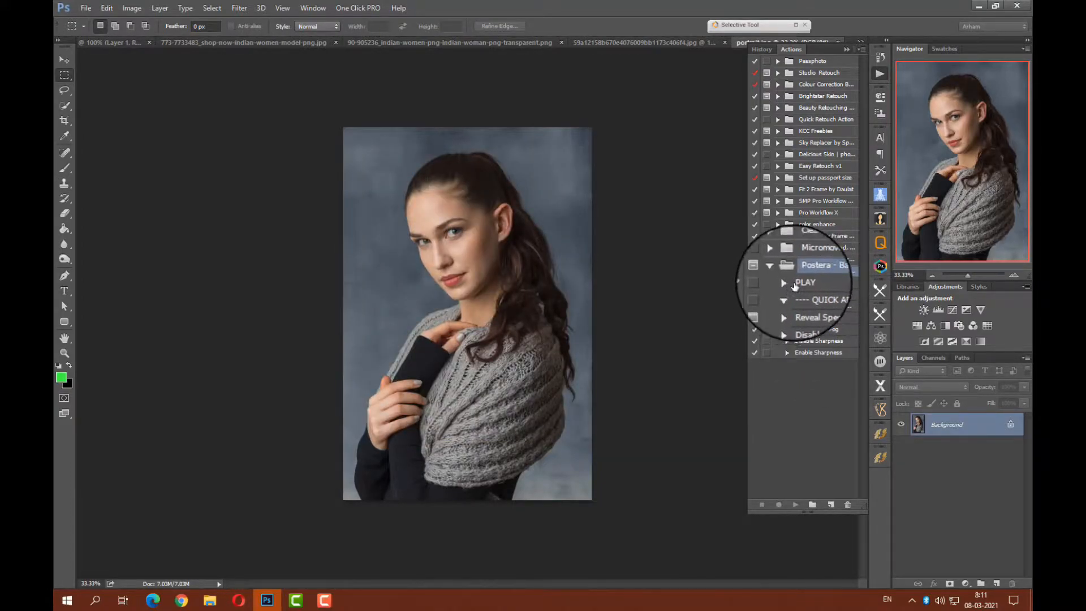
pyautogui.click(68, 105)
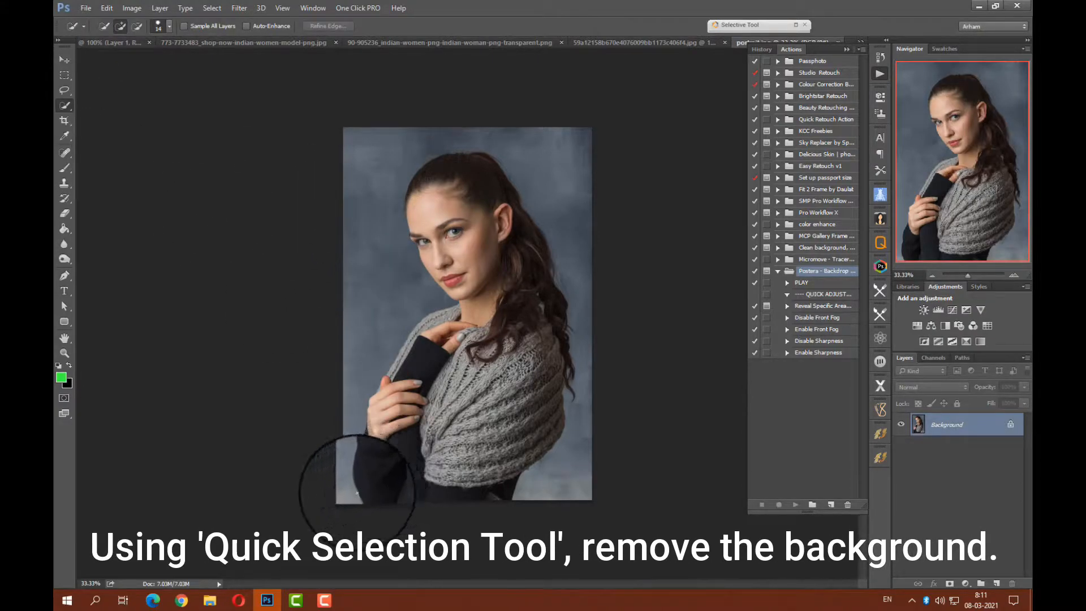
pyautogui.moveTo(347, 455)
pyautogui.mouseDown()
pyautogui.moveTo(339, 394)
pyautogui.moveTo(364, 340)
pyautogui.moveTo(405, 291)
pyautogui.moveTo(378, 234)
pyautogui.moveTo(396, 153)
pyautogui.moveTo(453, 127)
pyautogui.moveTo(535, 151)
pyautogui.moveTo(561, 200)
pyautogui.moveTo(596, 386)
pyautogui.moveTo(570, 456)
pyautogui.moveTo(554, 436)
pyautogui.mouseUp()
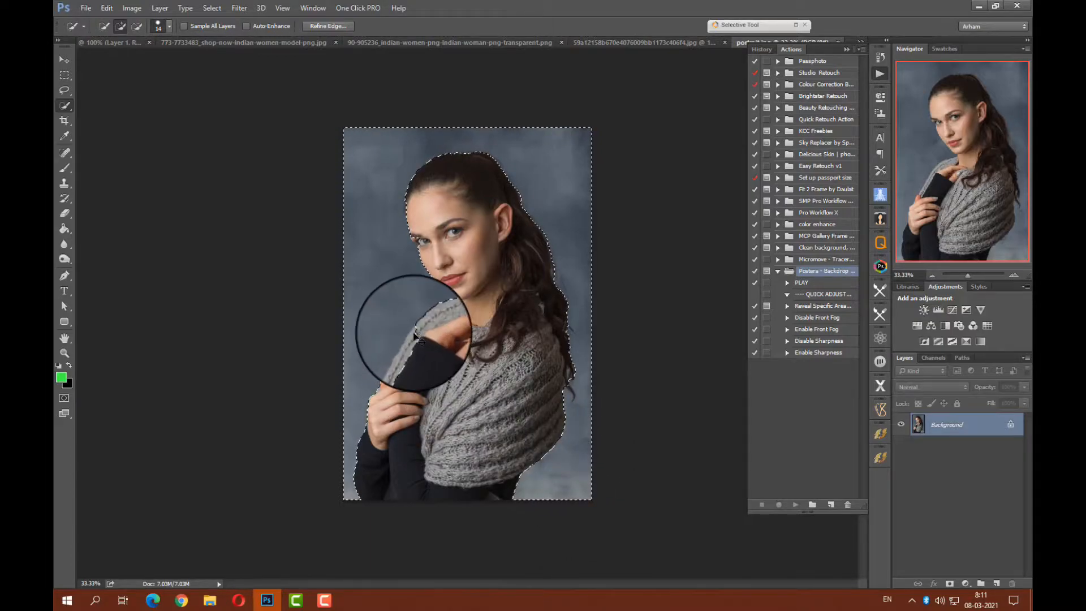
# Step: Subtract the edge of the grey shawl beside the raised black sleeve from the background selection
pyautogui.scroll(5, 414, 336)
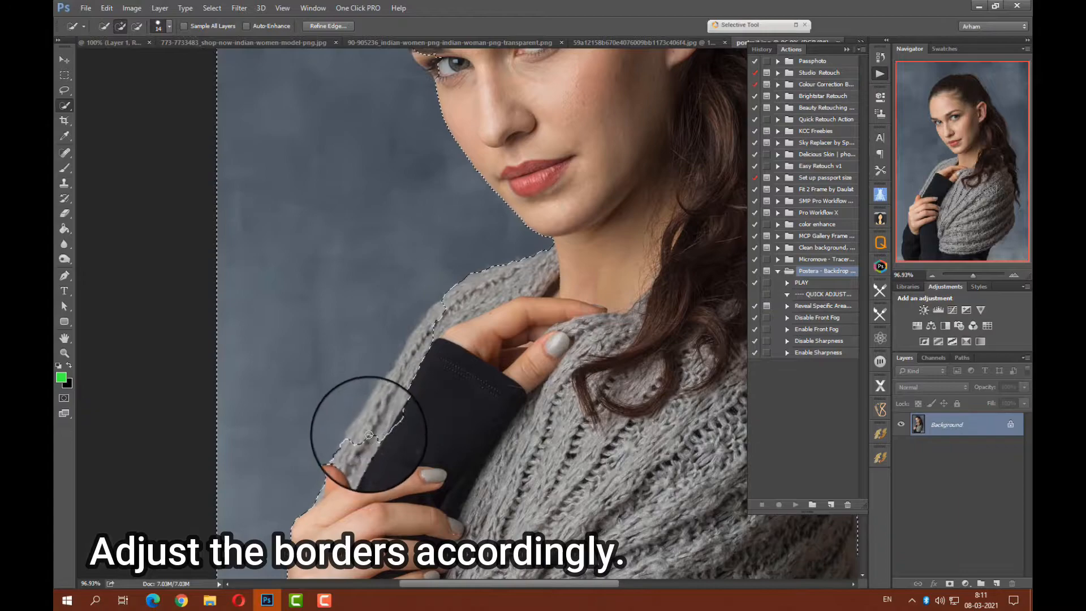
pyautogui.moveTo(369, 435); pyautogui.dragTo(384, 412)
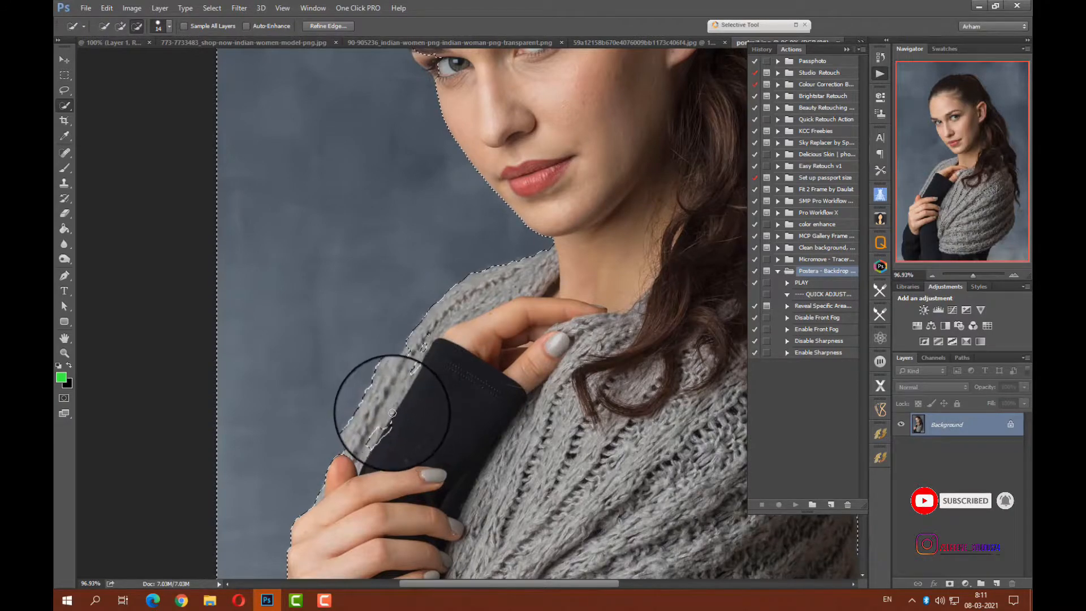
pyautogui.moveTo(391, 421); pyautogui.dragTo(390, 409)
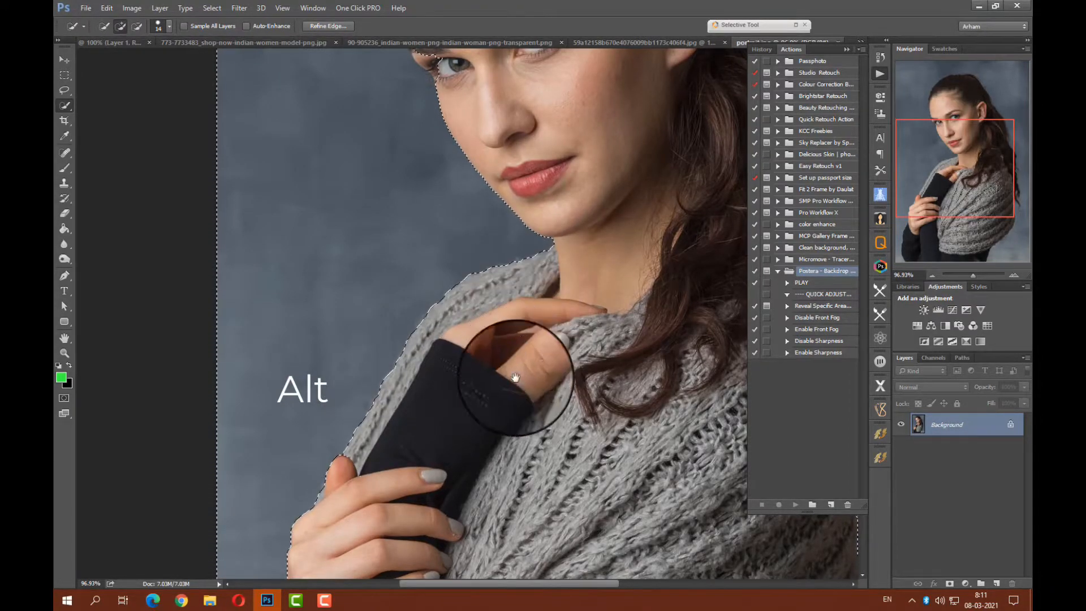
# Step: Subtract the outer eye corner and the forehead and hairline edge of the face from the background selection
pyautogui.moveTo(515, 377); pyautogui.dragTo(485, 496)
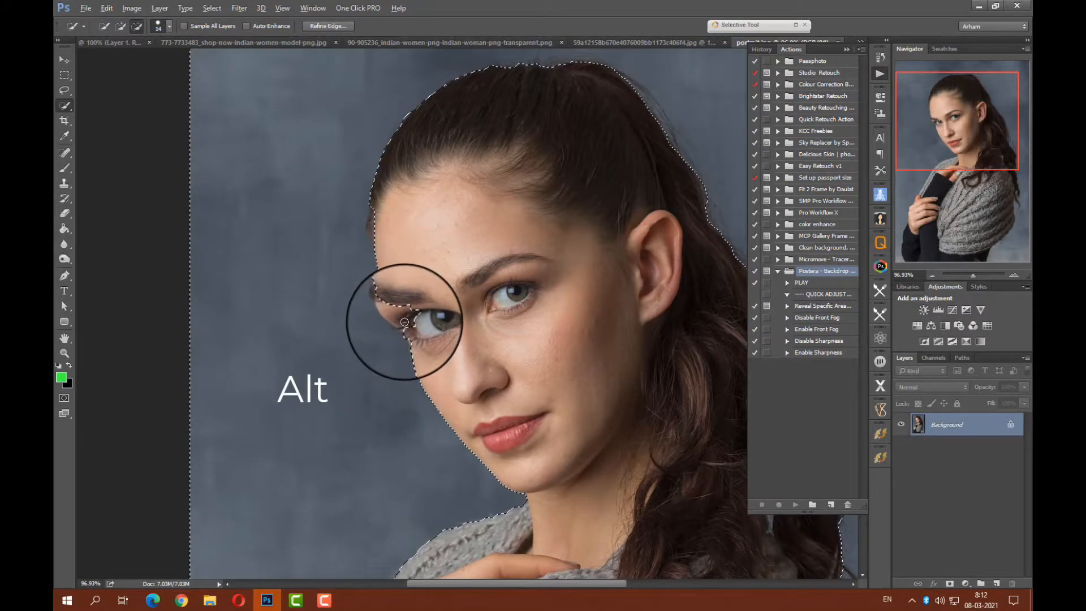
pyautogui.moveTo(399, 317); pyautogui.dragTo(386, 300)
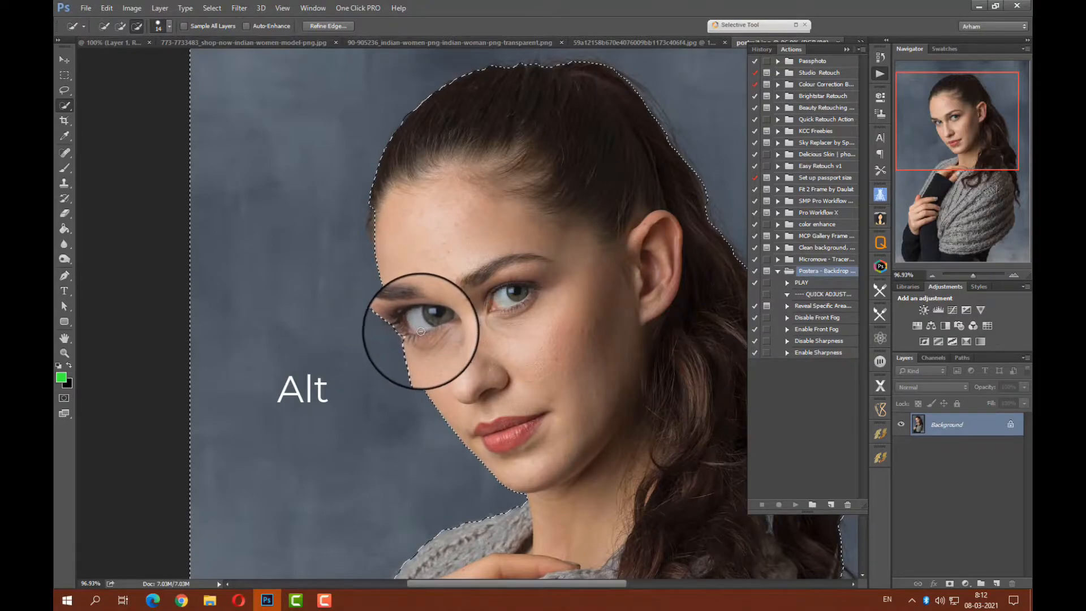
pyautogui.moveTo(390, 258)
pyautogui.mouseDown()
pyautogui.moveTo(376, 233)
pyautogui.moveTo(374, 242)
pyautogui.moveTo(376, 209)
pyautogui.mouseUp()
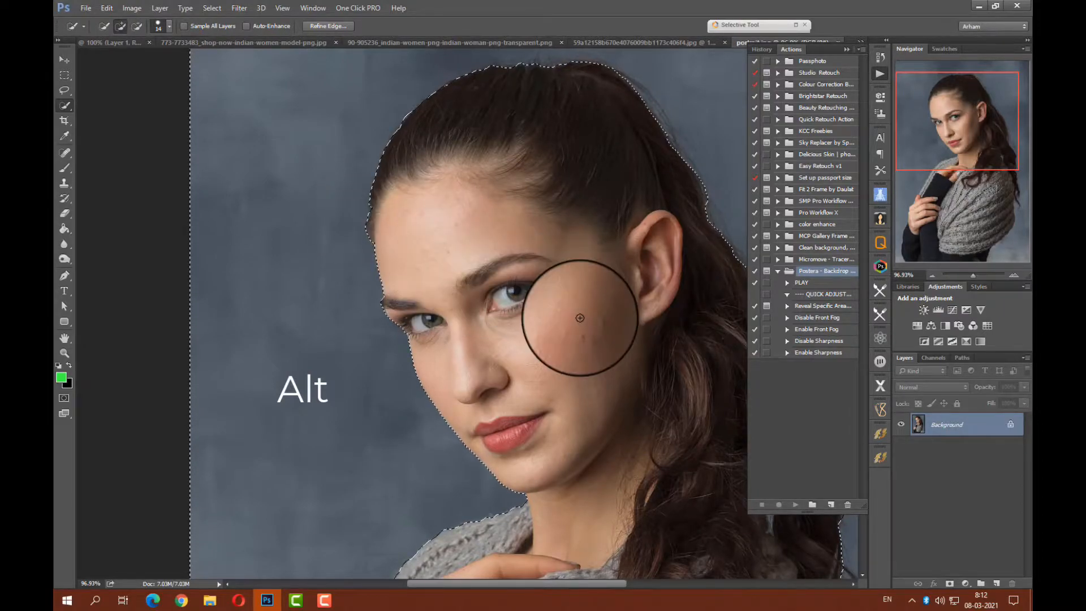
# Step: Subtract the loose hair curl hanging beside the shawl from the background selection
pyautogui.moveTo(580, 298)
pyautogui.mouseDown()
pyautogui.moveTo(347, 209)
pyautogui.moveTo(342, 194)
pyautogui.mouseUp()
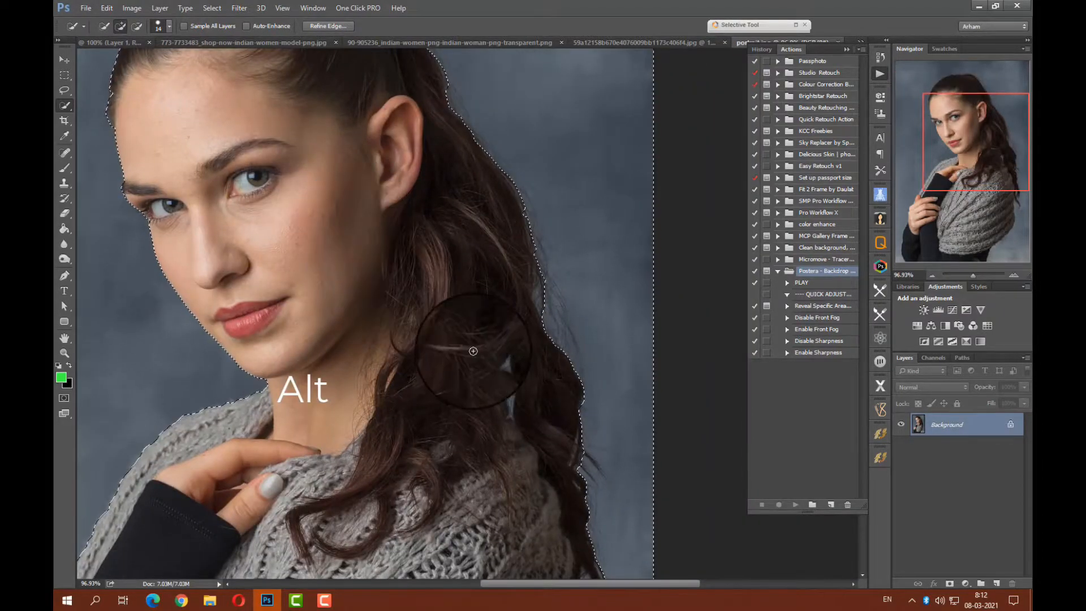
pyautogui.moveTo(524, 448); pyautogui.dragTo(549, 222)
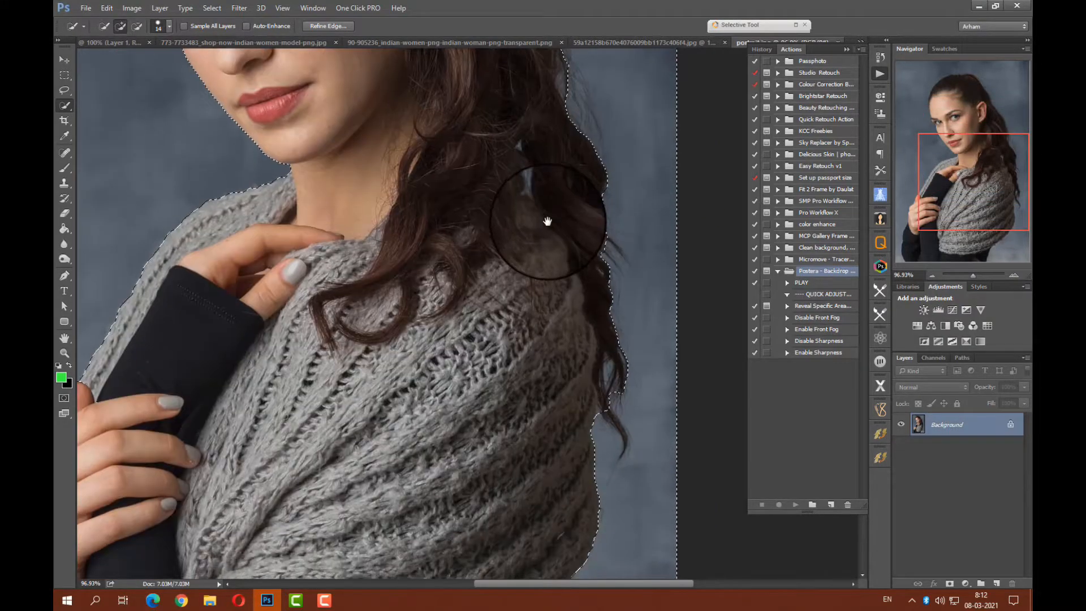
pyautogui.moveTo(603, 423)
pyautogui.keyDown('alt'); pyautogui.mouseDown()
pyautogui.moveTo(625, 435)
pyautogui.moveTo(597, 396)
pyautogui.moveTo(595, 416)
pyautogui.moveTo(626, 417)
pyautogui.moveTo(619, 405)
pyautogui.moveTo(634, 414)
pyautogui.mouseUp(); pyautogui.keyUp('alt')
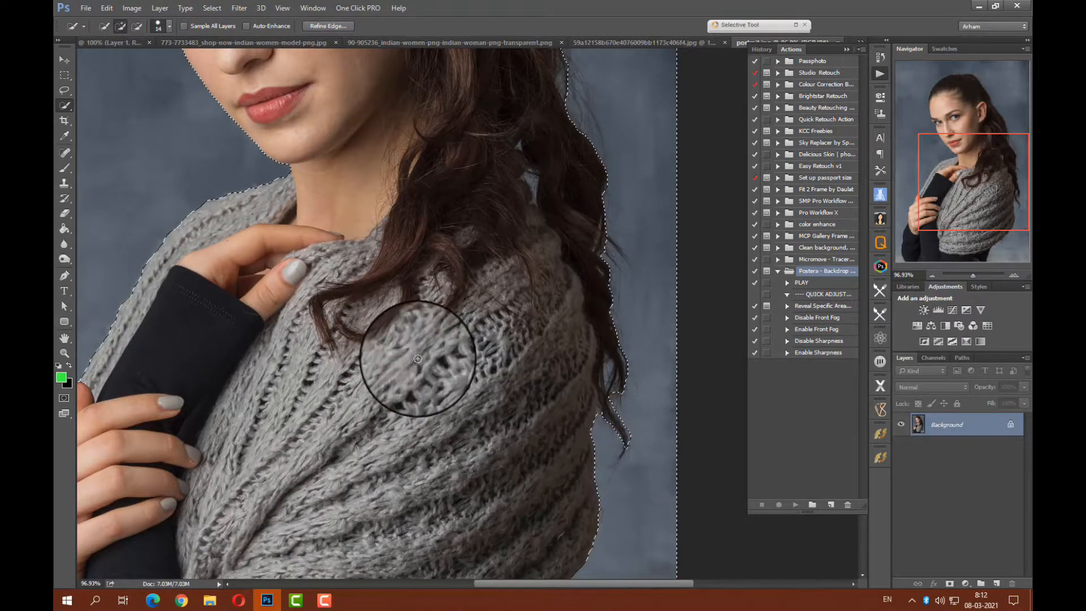
# Step: Invert the background selection so that the woman is selected instead
pyautogui.scroll(-3, 400, 363)
pyautogui.scroll(-2, 400, 364)
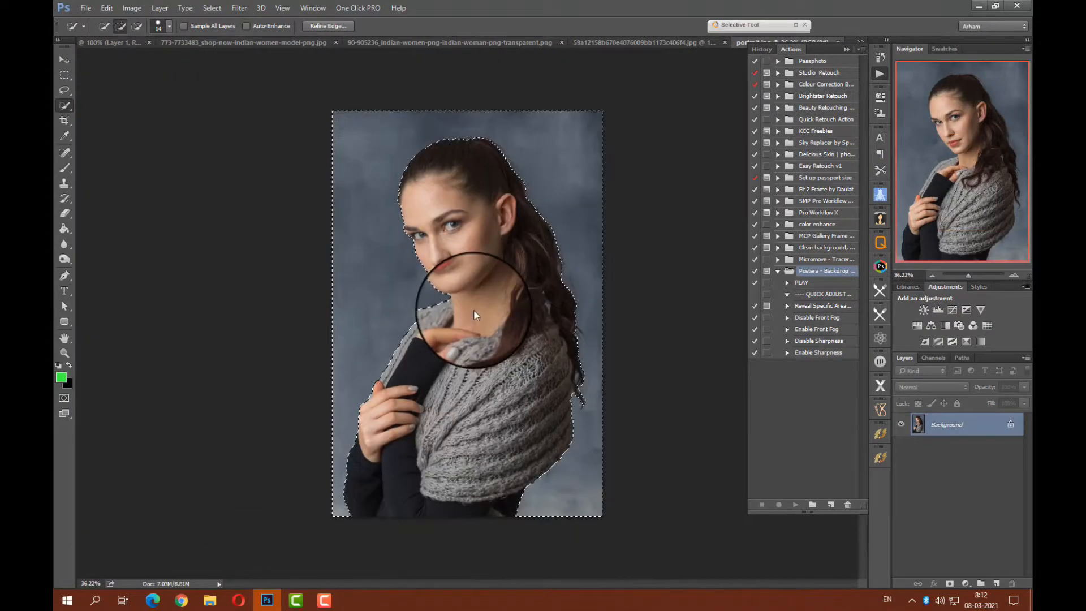
pyautogui.rightClick(474, 312)
pyautogui.click(514, 332)
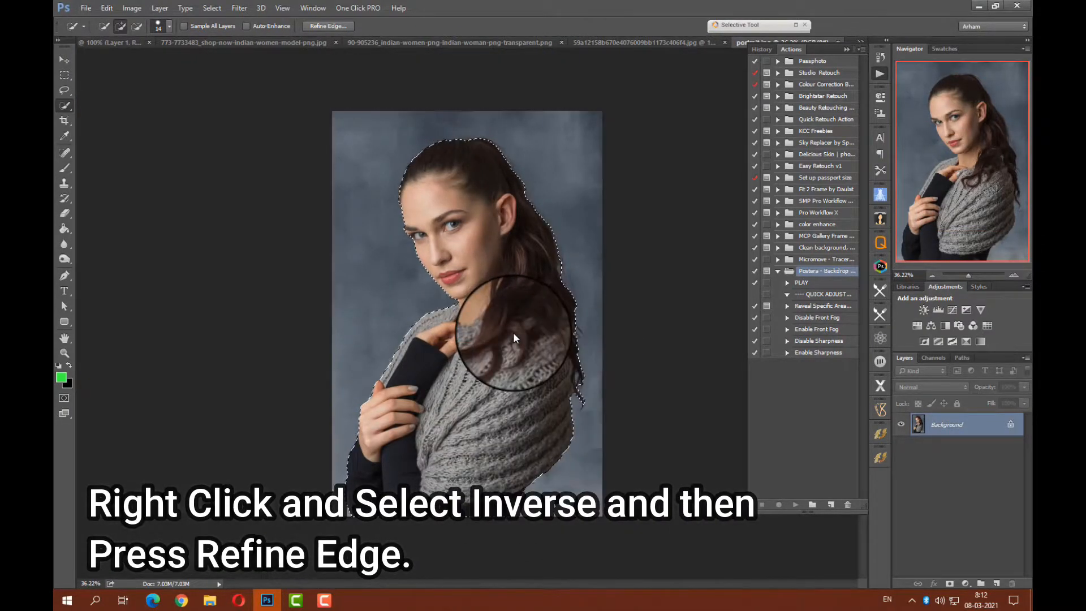
# Step: Refine the selection edge with a 1.9 px radius, brushing over the hair outline, and output it as a selection
pyautogui.click(342, 25)
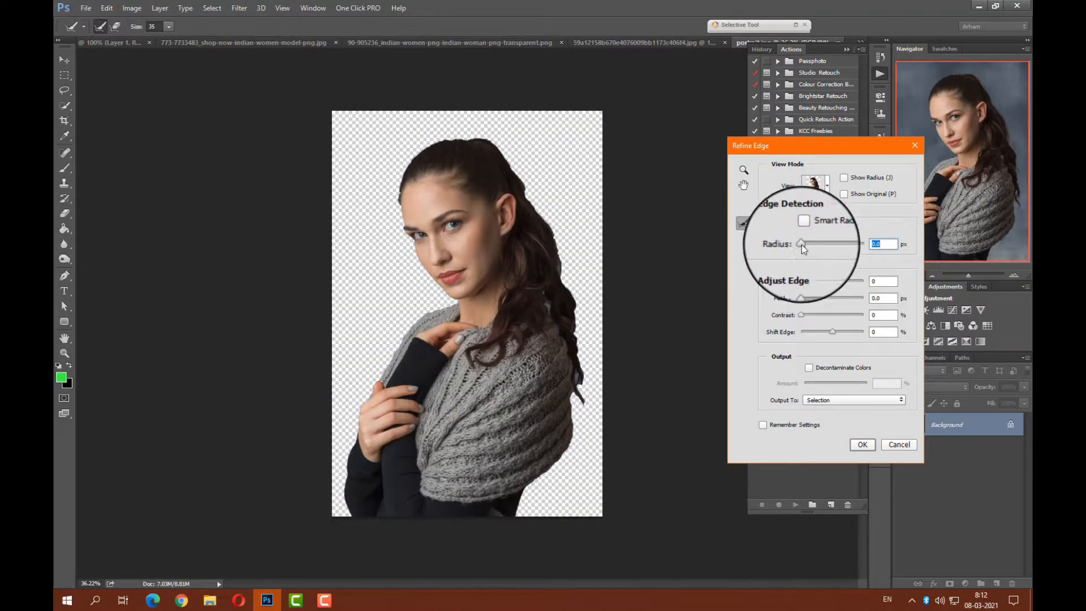
pyautogui.moveTo(805, 243); pyautogui.dragTo(808, 243)
pyautogui.moveTo(606, 374)
pyautogui.mouseDown()
pyautogui.moveTo(581, 369)
pyautogui.moveTo(581, 397)
pyautogui.moveTo(579, 369)
pyautogui.moveTo(577, 417)
pyautogui.moveTo(575, 392)
pyautogui.moveTo(589, 417)
pyautogui.moveTo(576, 303)
pyautogui.moveTo(579, 352)
pyautogui.moveTo(583, 323)
pyautogui.moveTo(590, 377)
pyautogui.moveTo(541, 208)
pyautogui.moveTo(552, 230)
pyautogui.moveTo(521, 180)
pyautogui.moveTo(547, 218)
pyautogui.moveTo(487, 137)
pyautogui.moveTo(516, 174)
pyautogui.moveTo(484, 139)
pyautogui.moveTo(440, 142)
pyautogui.moveTo(476, 137)
pyautogui.moveTo(446, 101)
pyautogui.moveTo(492, 138)
pyautogui.moveTo(538, 146)
pyautogui.moveTo(535, 187)
pyautogui.mouseUp()
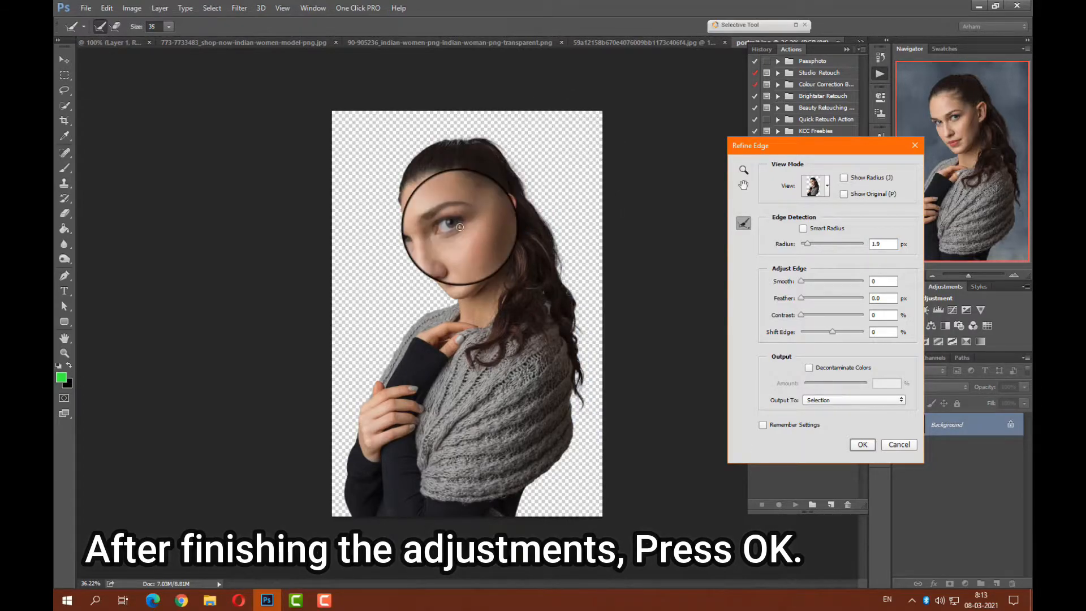
pyautogui.click(864, 446)
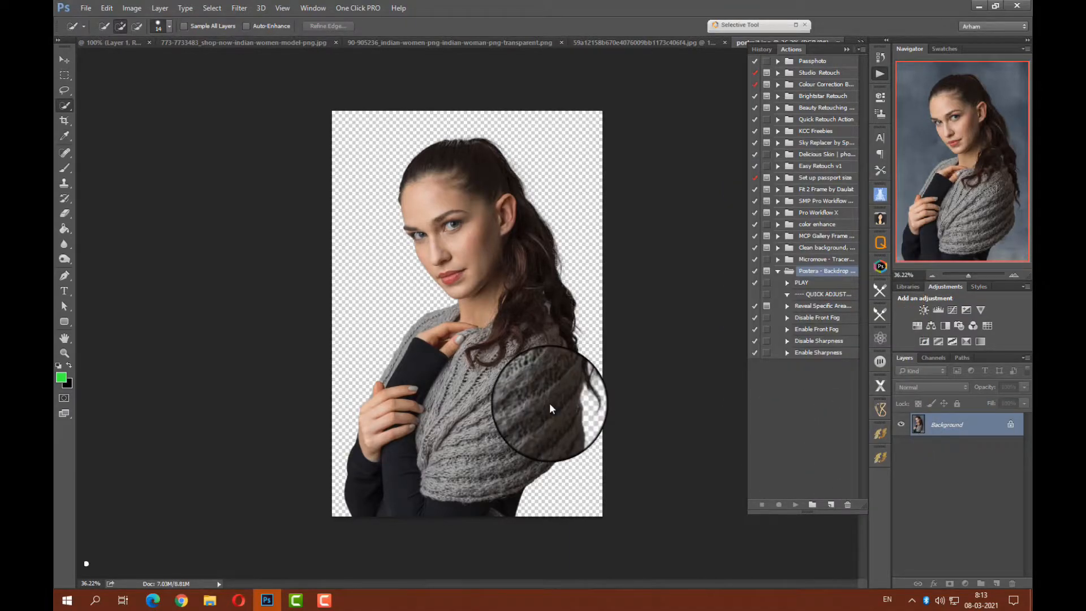
# Step: Create a new layer and fill the woman's selected shape on it with the green foreground colour
pyautogui.click(995, 591)
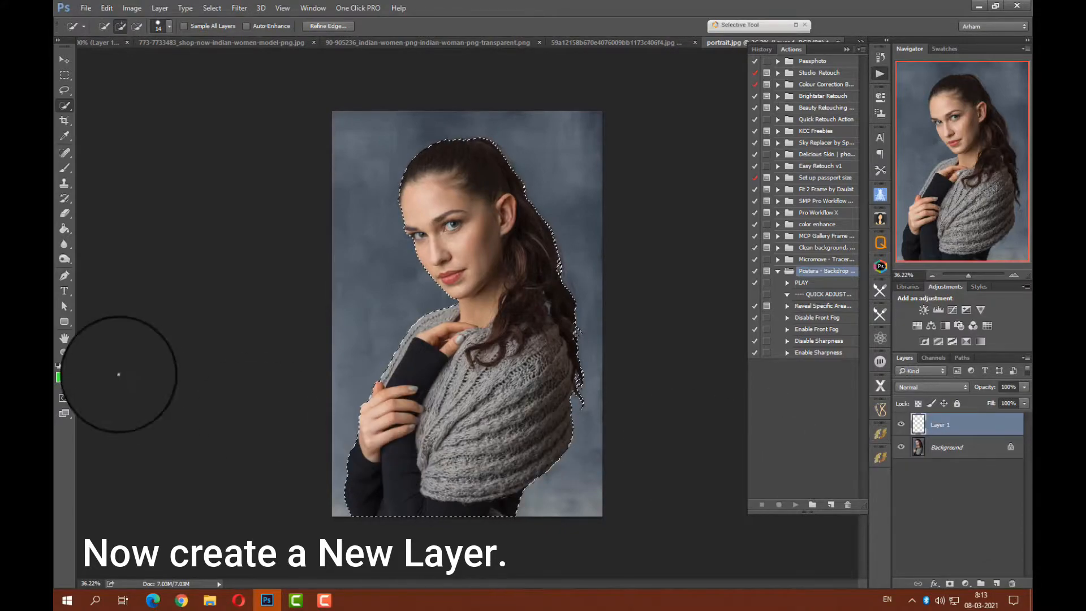
pyautogui.click(65, 229)
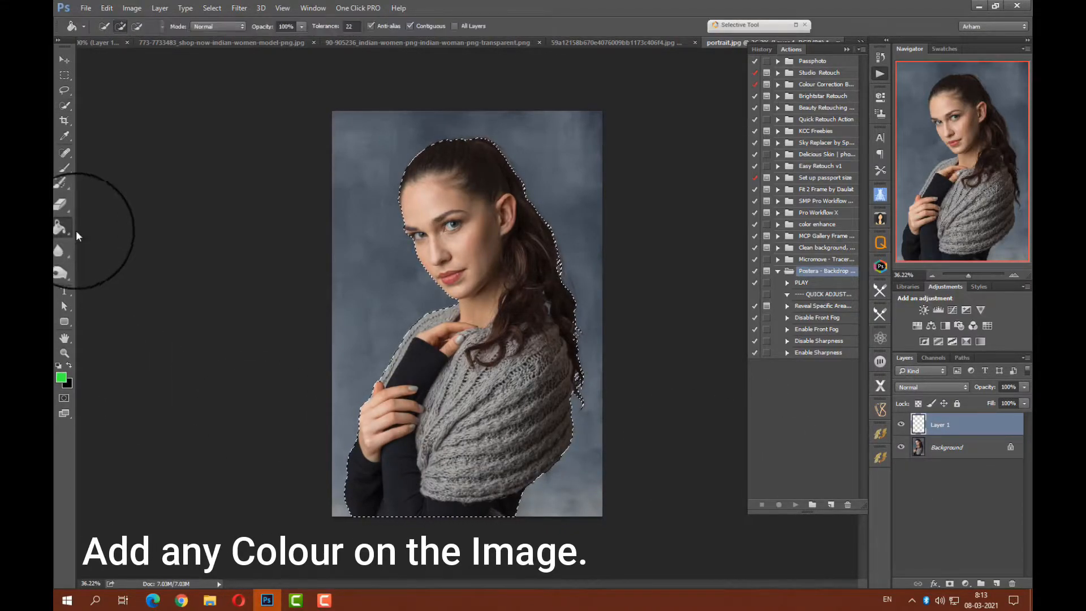
pyautogui.click(431, 362)
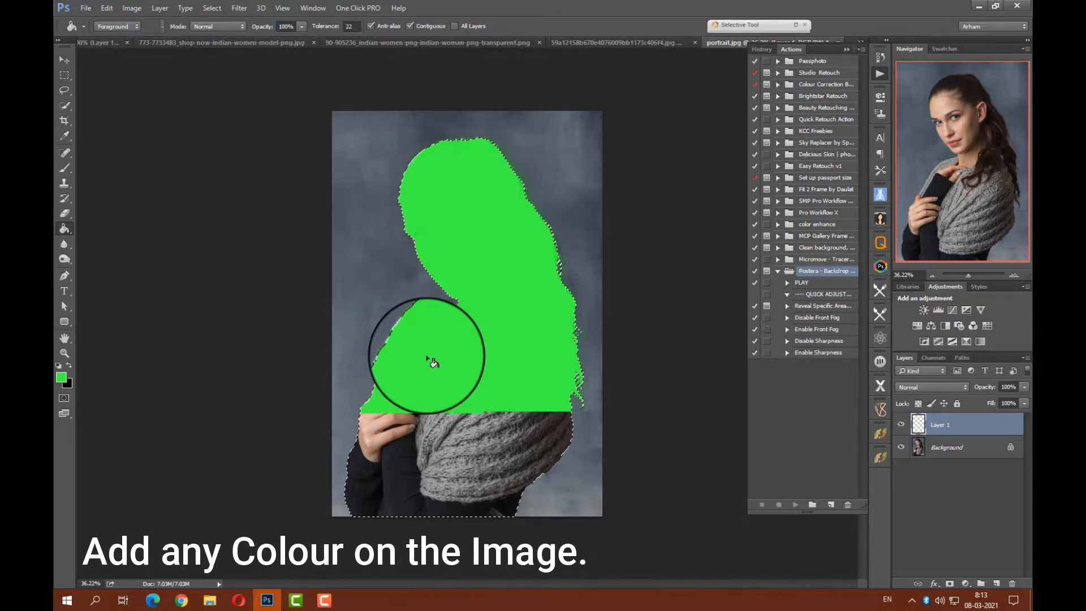
# Step: Deselect the figure and run the PLAY action of the Postera set on the painted portrait
pyautogui.click(67, 77)
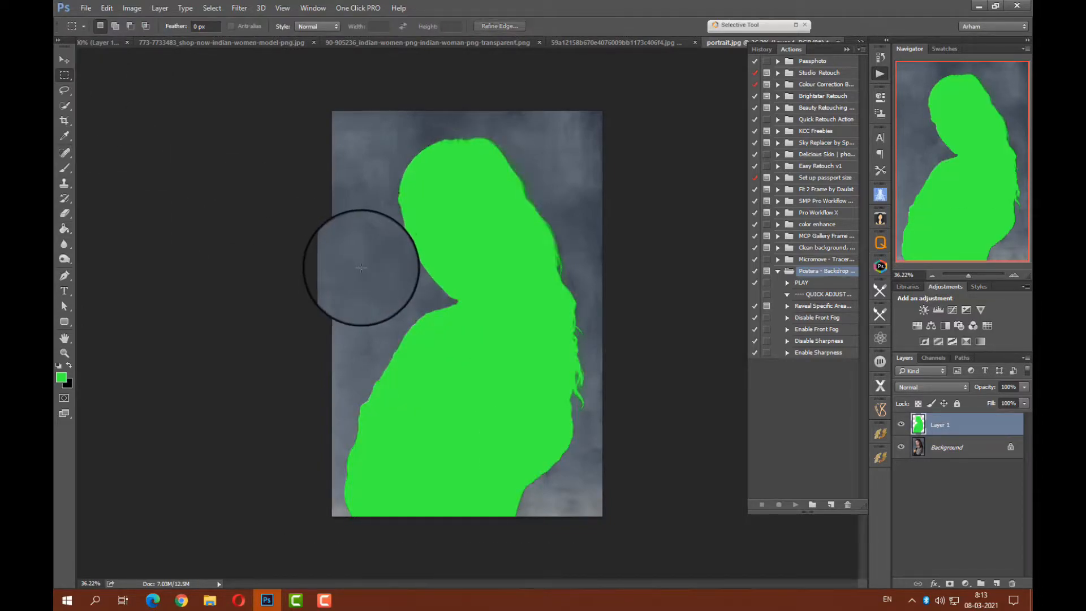
pyautogui.click(803, 283)
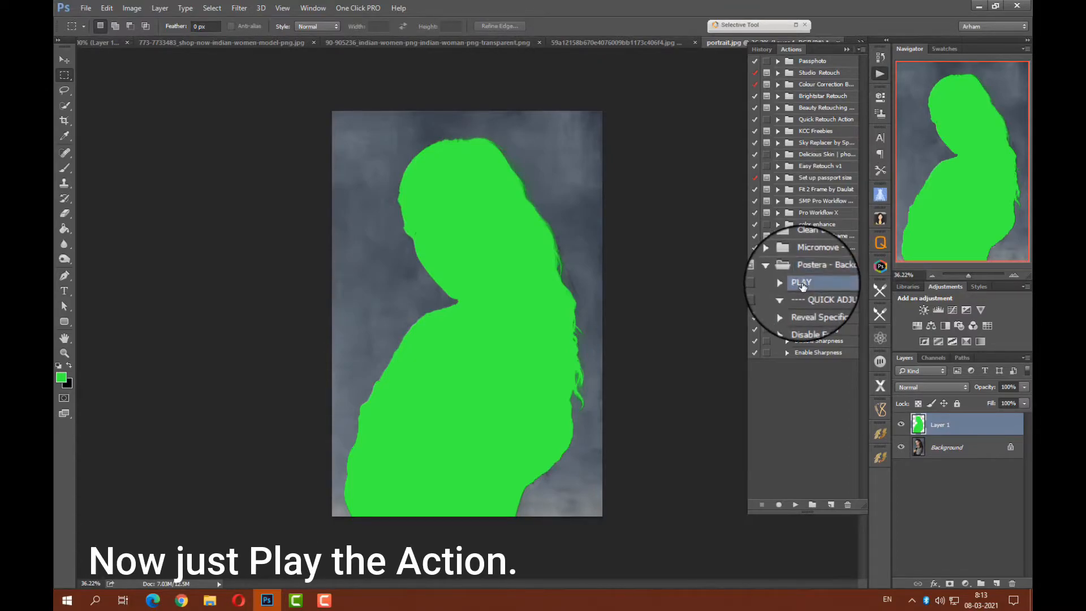
pyautogui.click(797, 505)
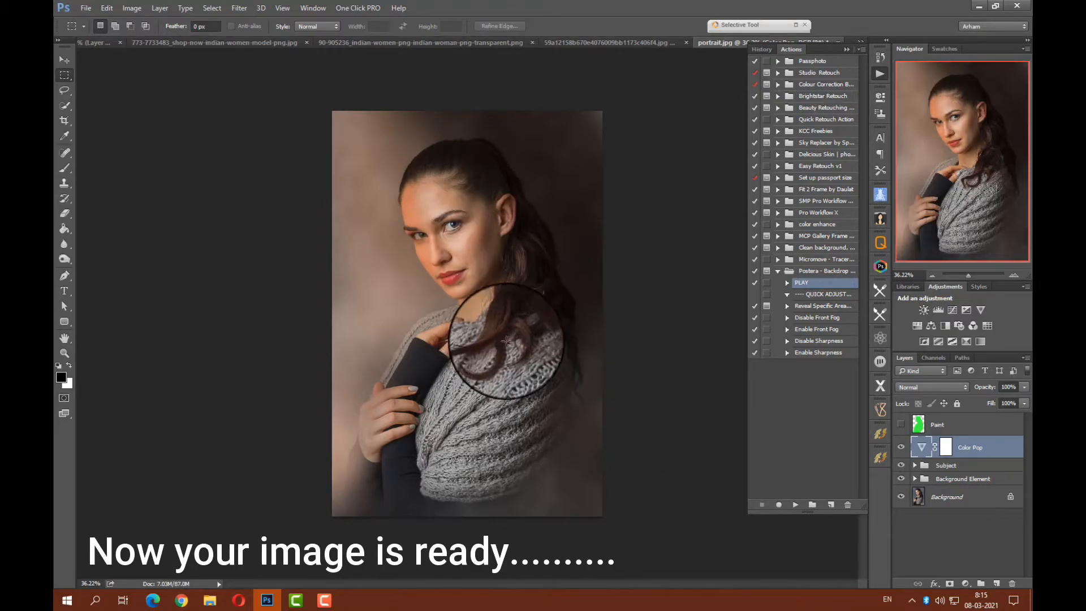
# Step: Run the Reveal Specific Area quick adjustment on the portrait and continue past its brush message
pyautogui.click(816, 306)
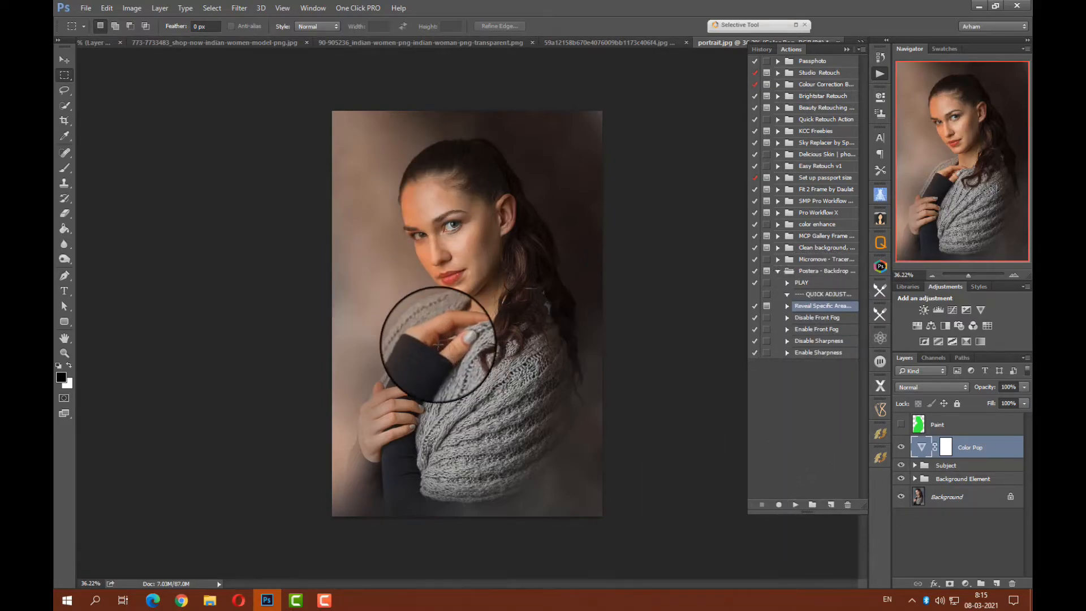
pyautogui.click(795, 504)
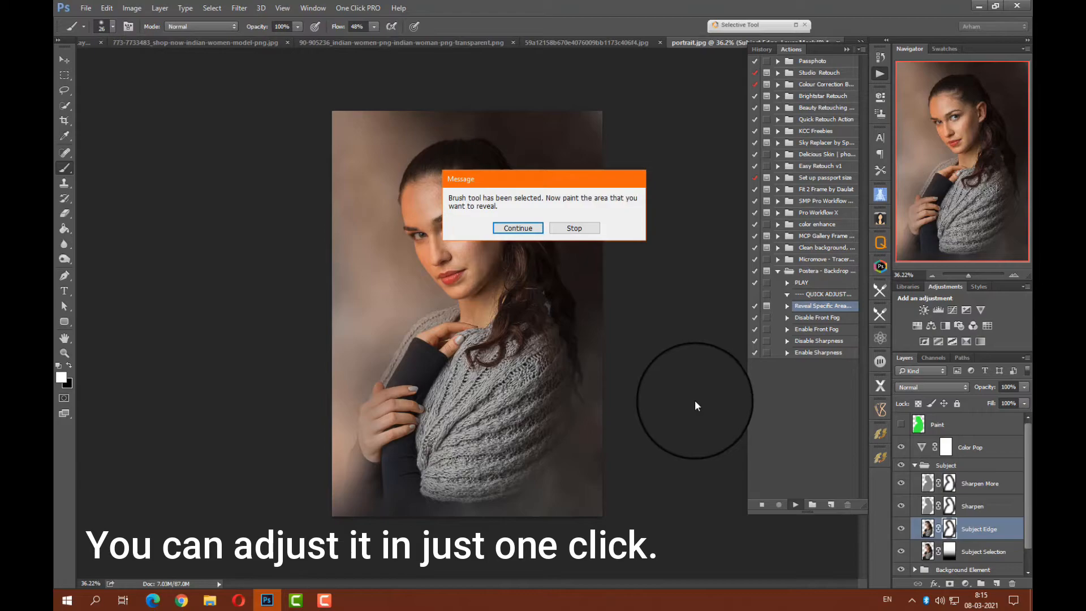
pyautogui.click(532, 230)
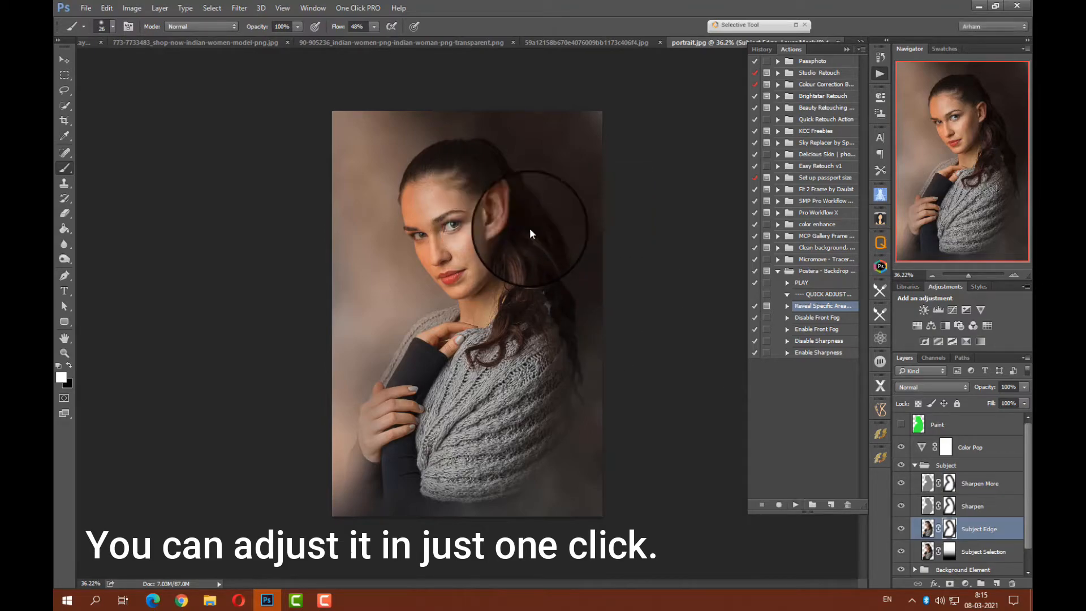
# Step: Set the brush size to 66 and paint white over the woman's face on the Subject Edge mask to reveal it
pyautogui.moveTo(440, 243); pyautogui.dragTo(514, 368)
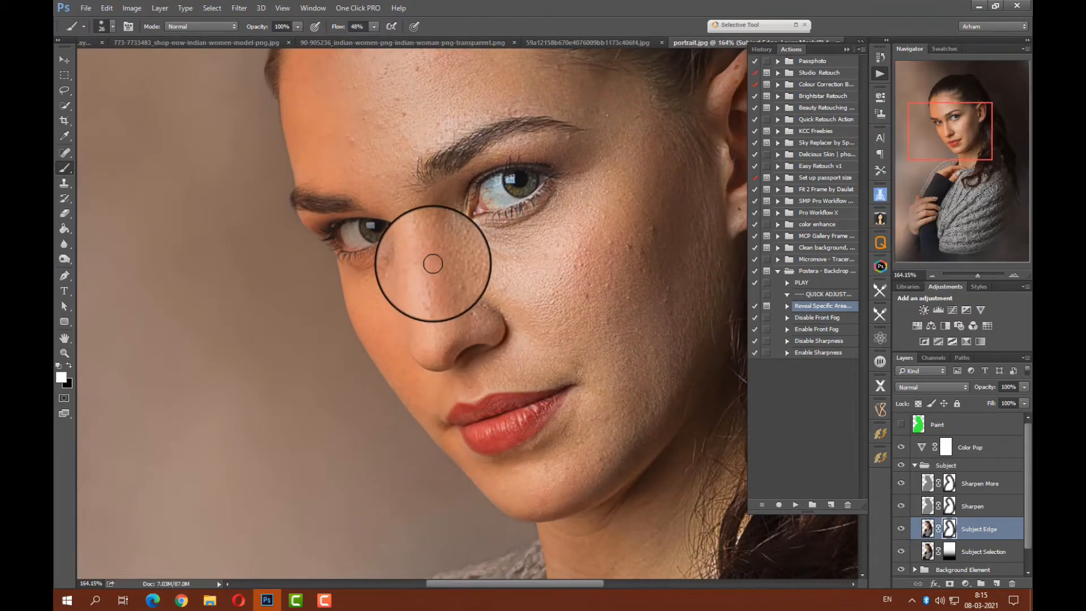
pyautogui.rightClick(437, 264)
pyautogui.click(518, 292)
pyautogui.press('Return')
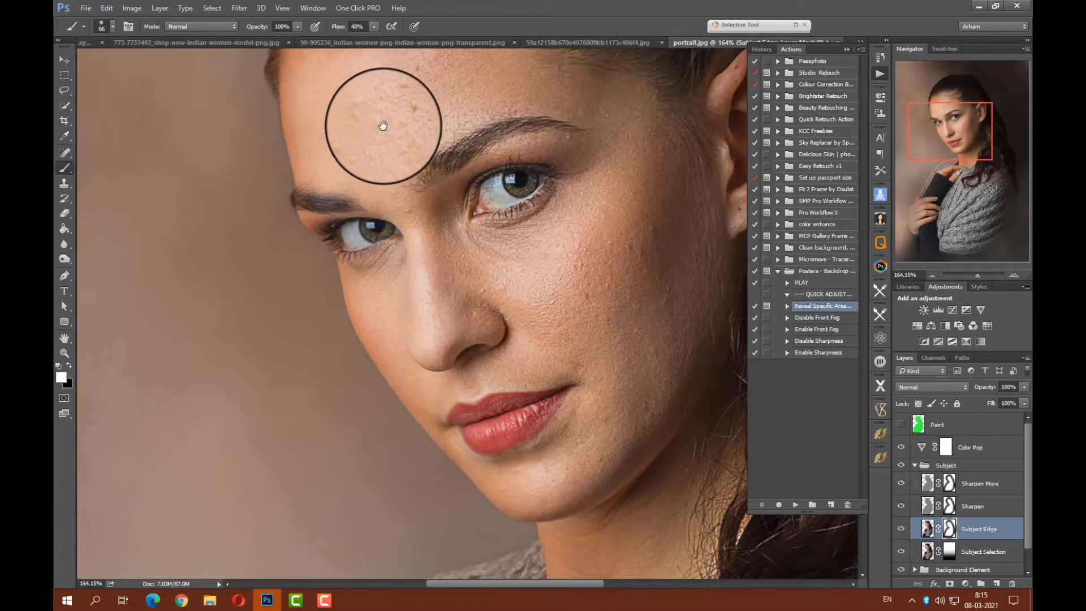
pyautogui.scroll(4, 403, 284)
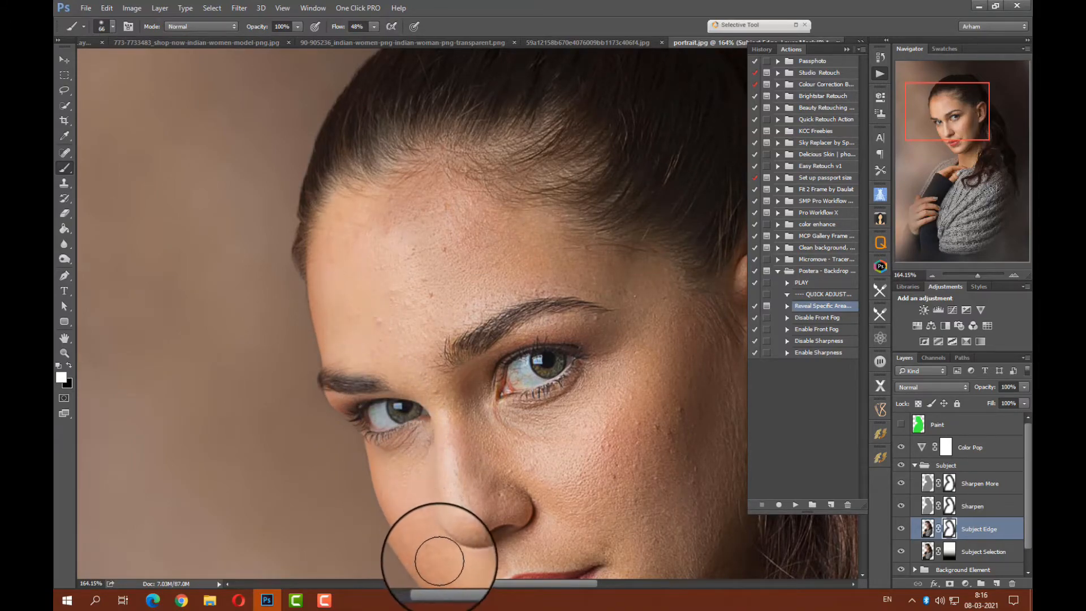
pyautogui.moveTo(591, 322); pyautogui.dragTo(472, 376)
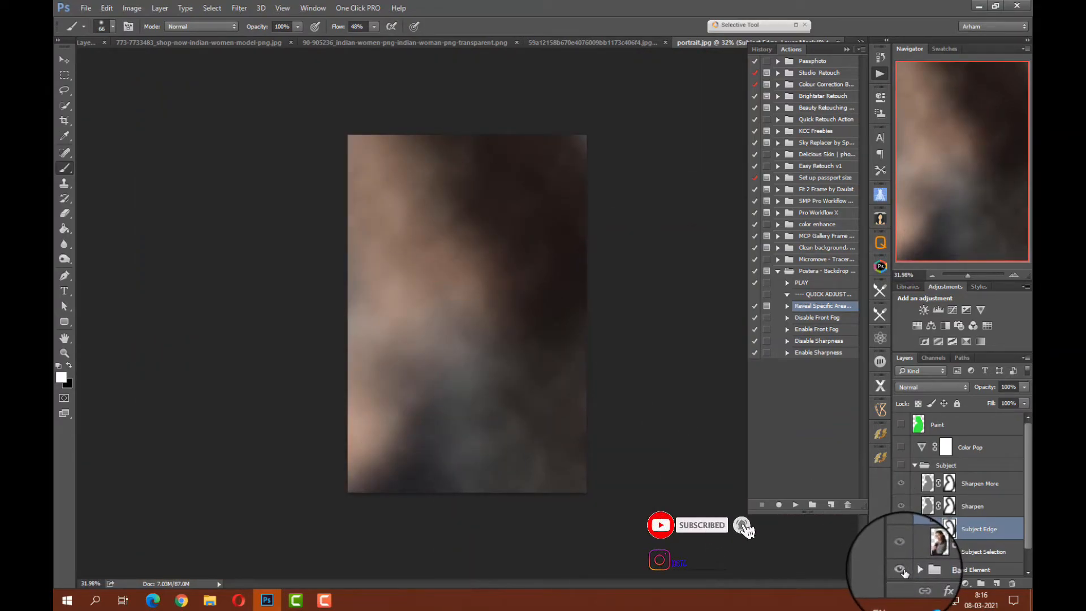
# Step: Compare the finished portrait with the original by isolating the Background layer and restoring all the layers
pyautogui.click(902, 571)
pyautogui.scroll(-1, 904, 569)
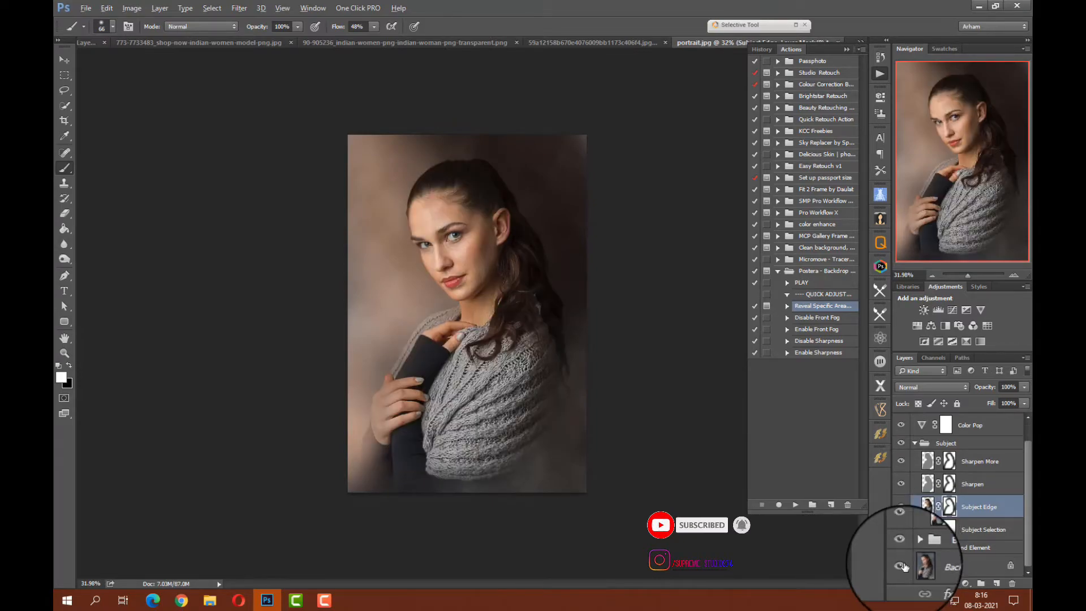
pyautogui.keyDown('alt'); pyautogui.click(905, 567); pyautogui.keyUp('alt')
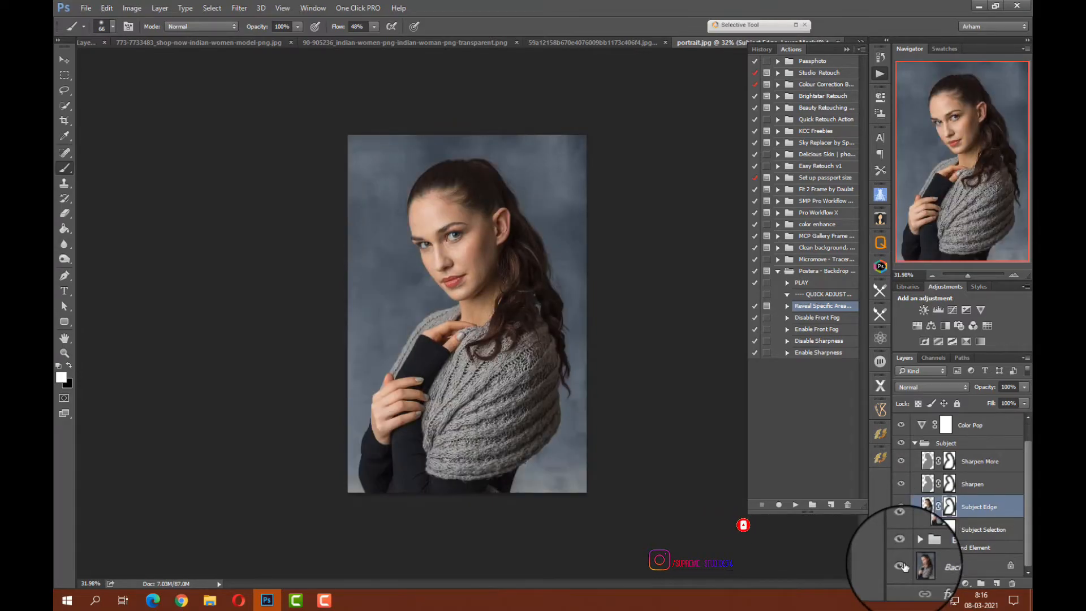
pyautogui.keyDown('alt'); pyautogui.click(904, 568); pyautogui.keyUp('alt')
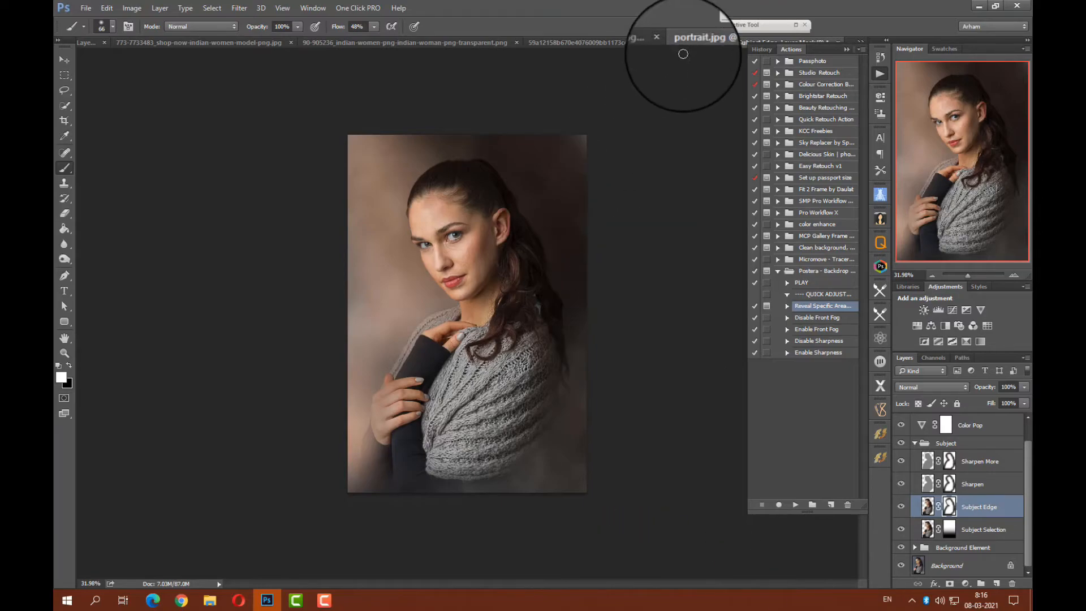
# Step: Switch to the 59a12158b670e4076009bb1173c406f4.jpg face portrait and run the Postera PLAY action on it
pyautogui.click(621, 45)
pyautogui.click(802, 282)
pyautogui.click(795, 505)
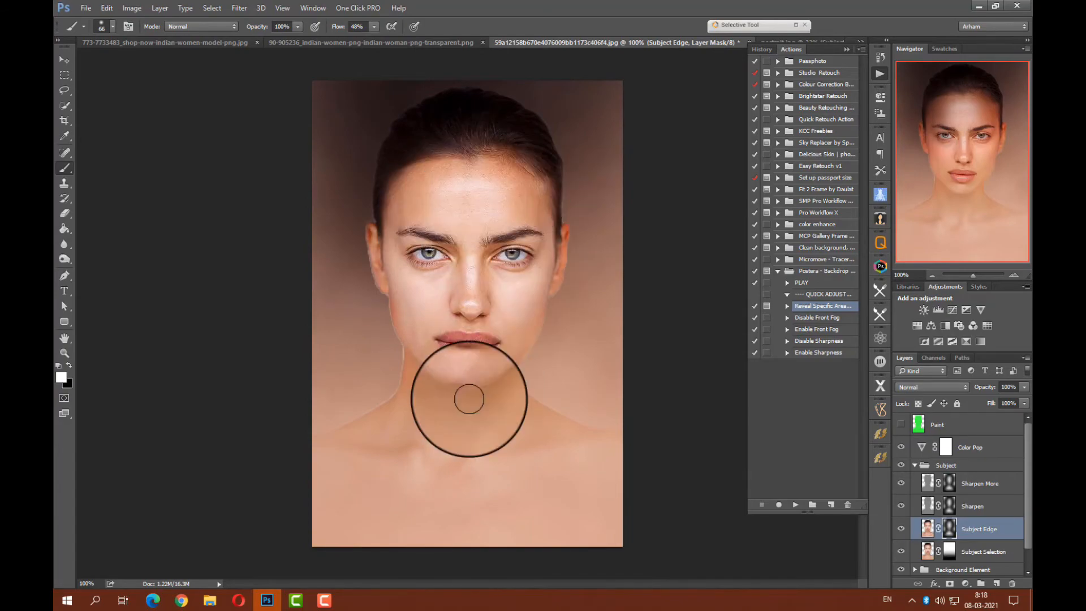
# Step: Switch to the 90-905236 Indian woman image and run the Postera PLAY action on it
pyautogui.click(322, 43)
pyautogui.click(802, 283)
pyautogui.click(795, 505)
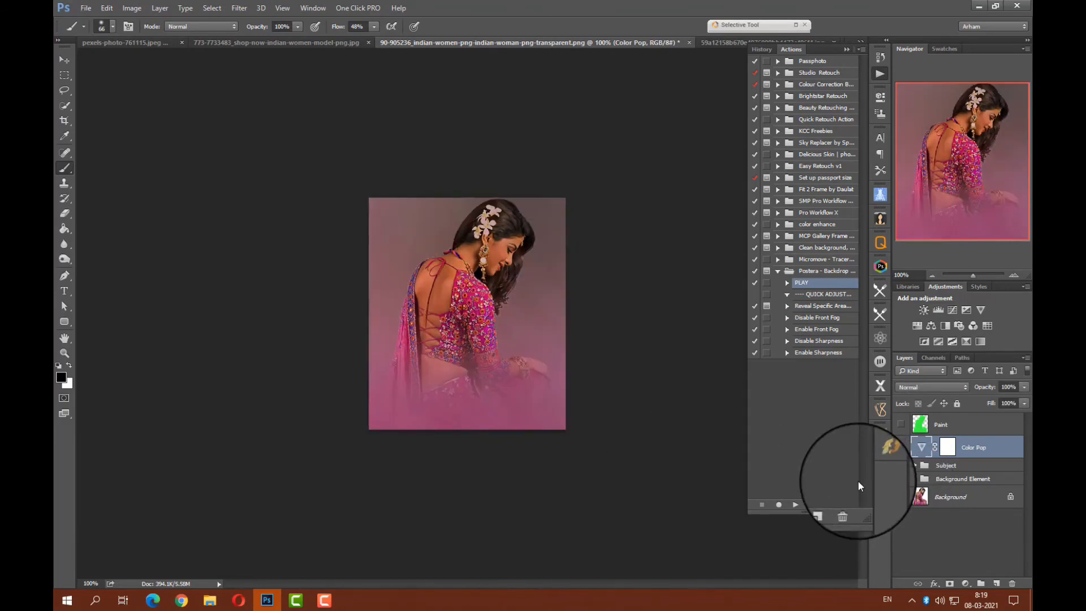
pyautogui.click(324, 45)
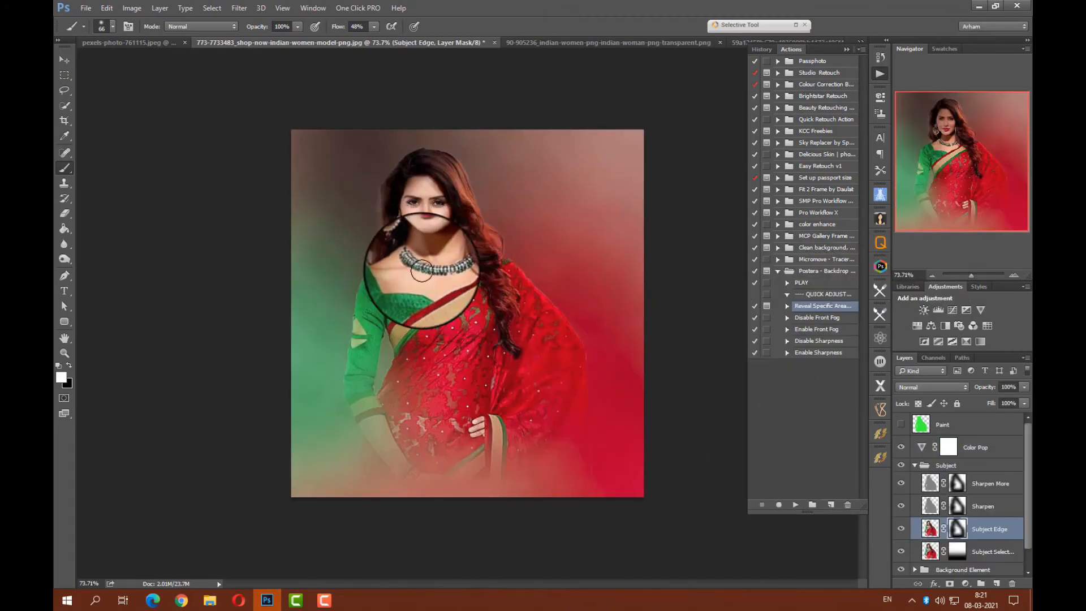
pyautogui.scroll(-1, 903, 571)
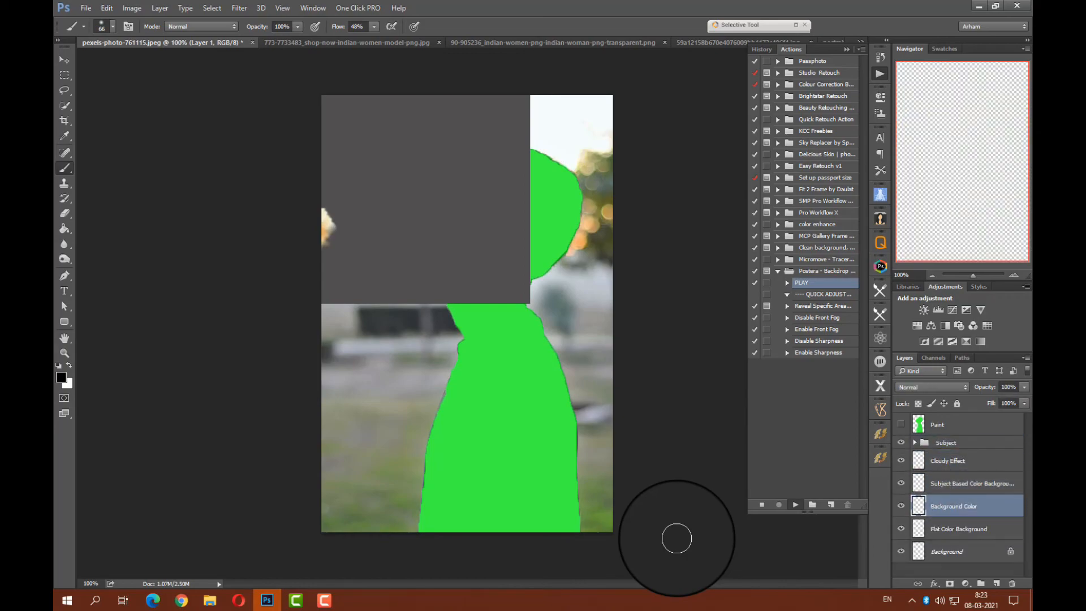
pyautogui.keyDown('alt'); pyautogui.click(902, 498); pyautogui.keyUp('alt')
pyautogui.keyDown('alt'); pyautogui.click(901, 498); pyautogui.keyUp('alt')
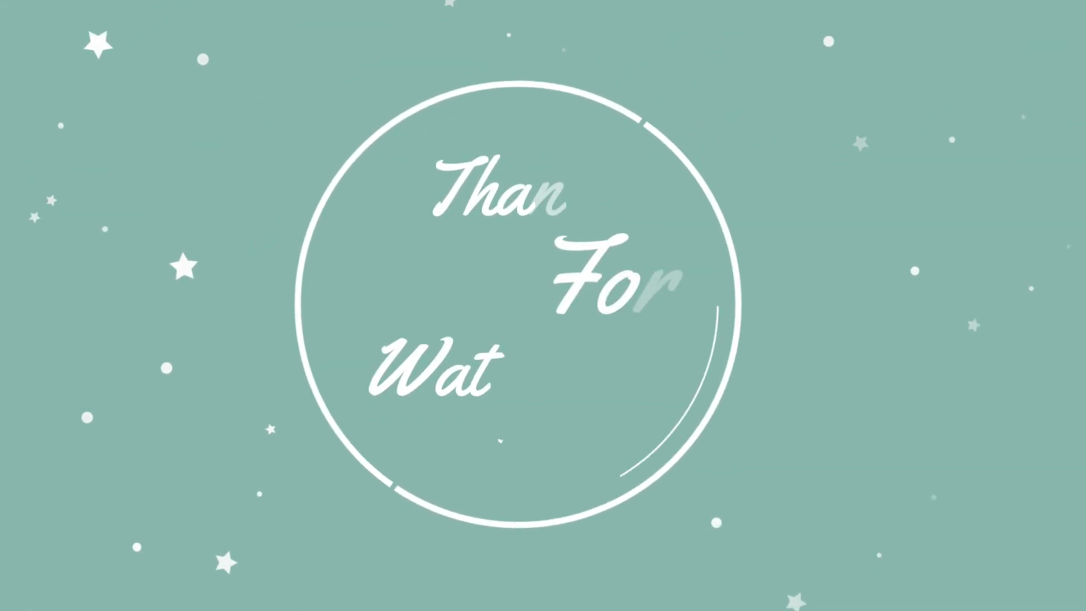